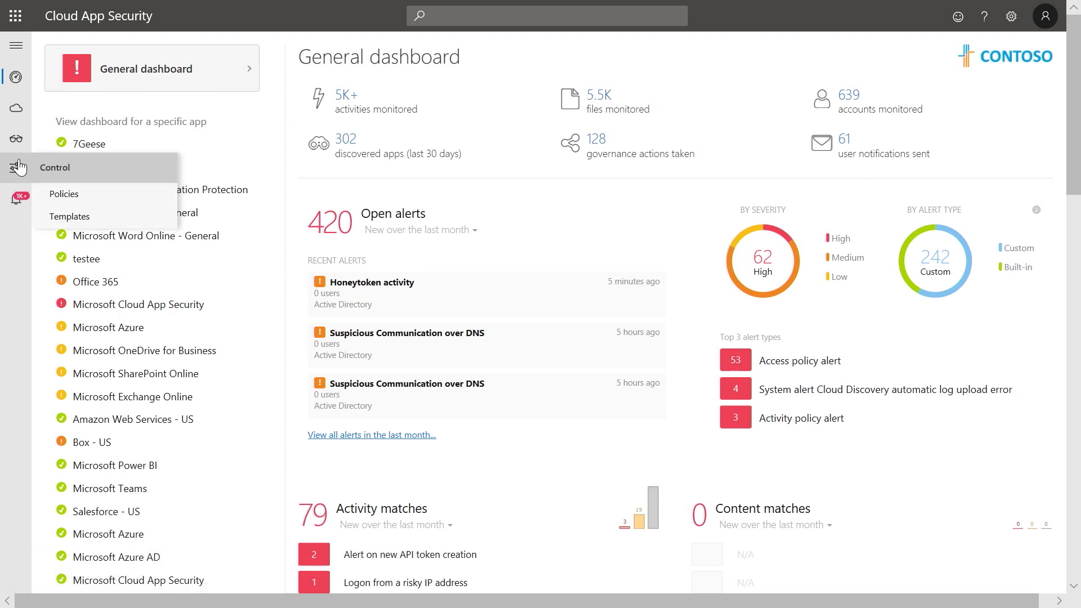
# - Create a new file policy from Policies named 'Identify and remediate overexposed data'
pyautogui.click(64, 194)
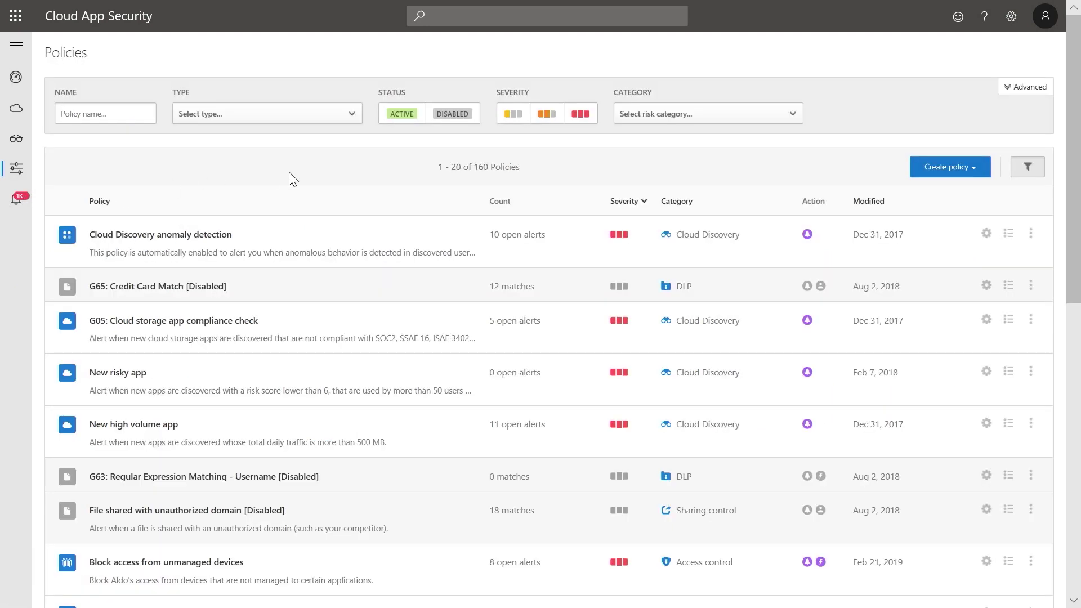
pyautogui.click(952, 167)
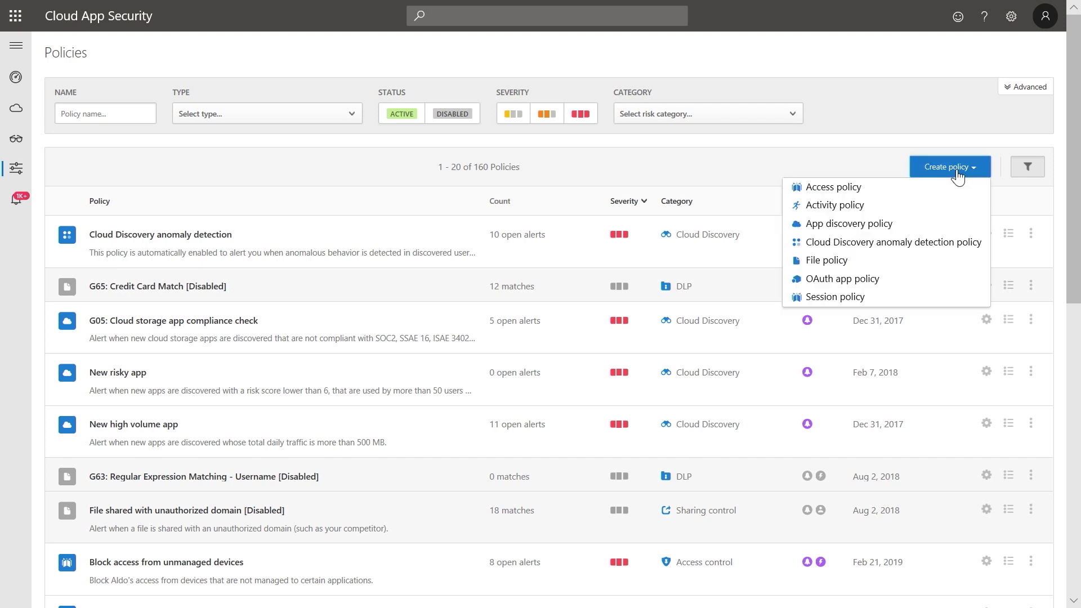
pyautogui.click(857, 255)
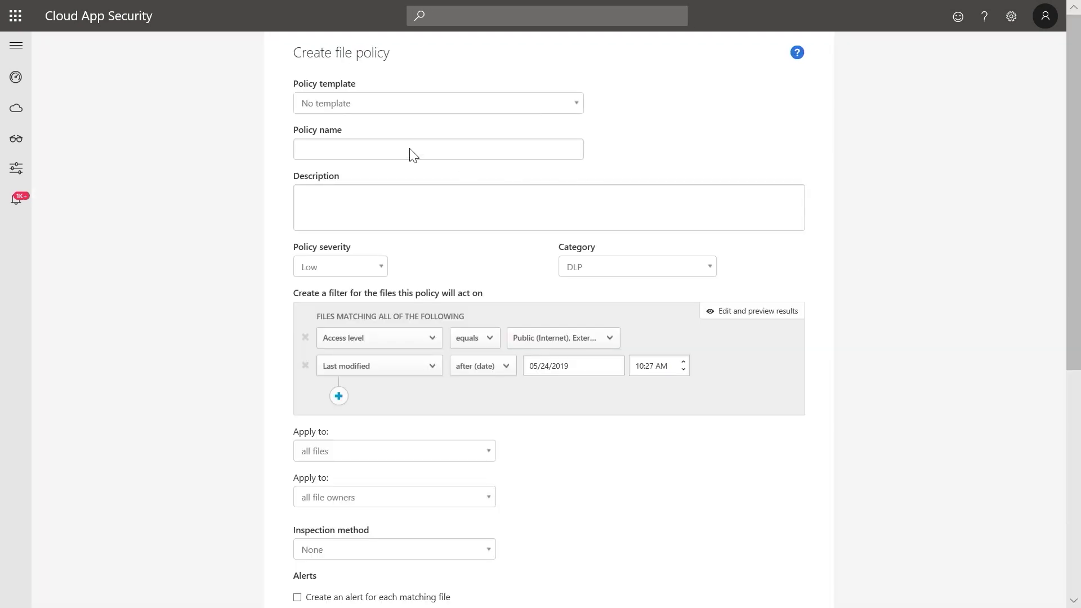
pyautogui.click(381, 150)
pyautogui.write('Identify and remediate overexposed data')
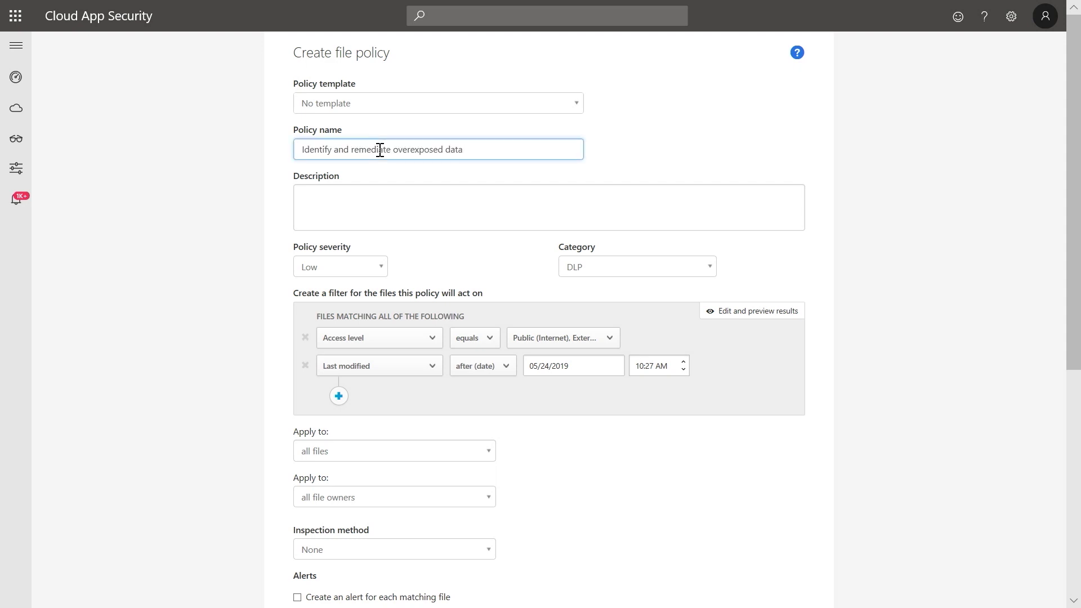
pyautogui.click(359, 209)
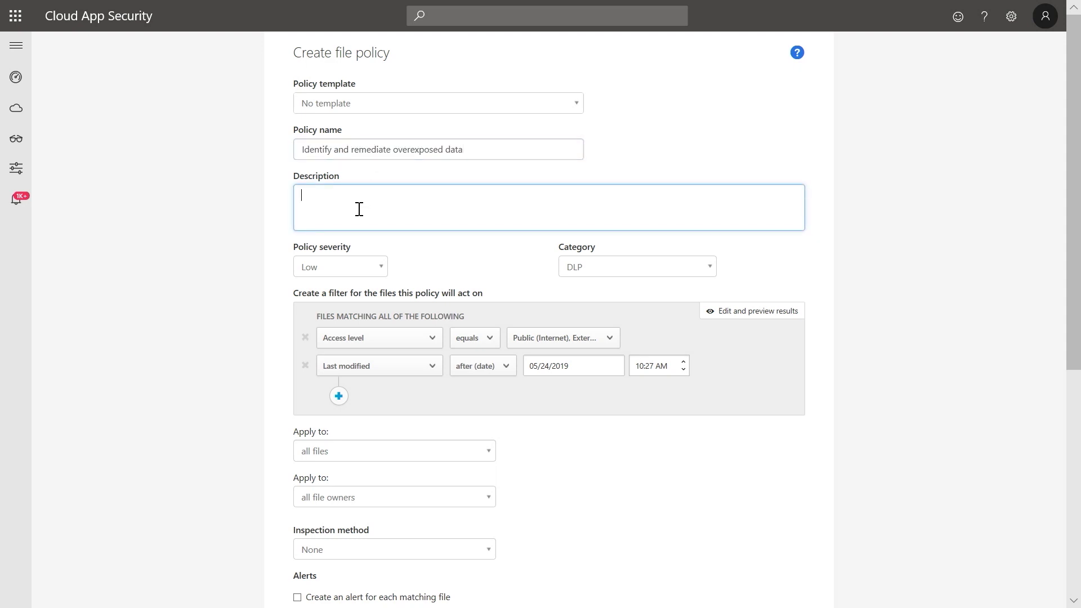
pyautogui.scroll(-1, 359, 209)
pyautogui.scroll(-1, 359, 208)
pyautogui.scroll(-1, 360, 209)
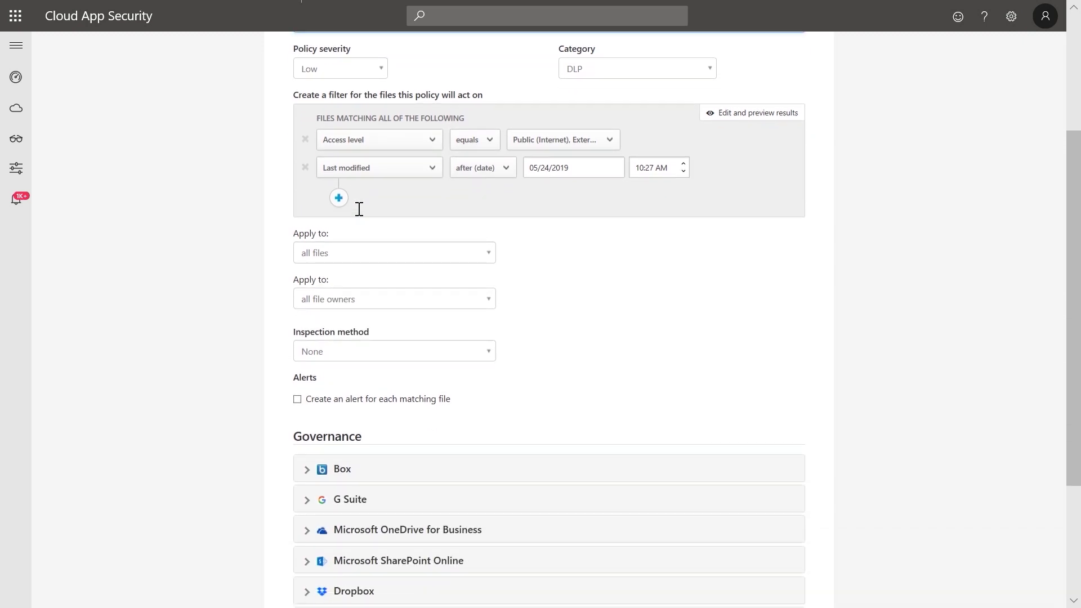
# - Add a filter row and remove External from the Access level filter values
pyautogui.click(338, 199)
pyautogui.click(341, 203)
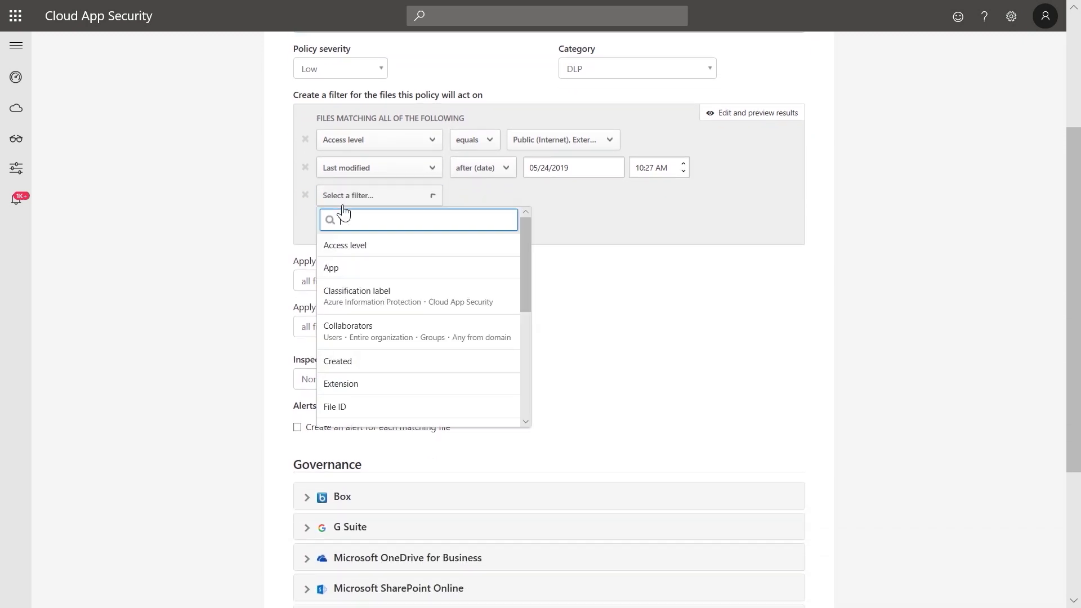
pyautogui.scroll(-2, 377, 300)
pyautogui.scroll(-2, 377, 302)
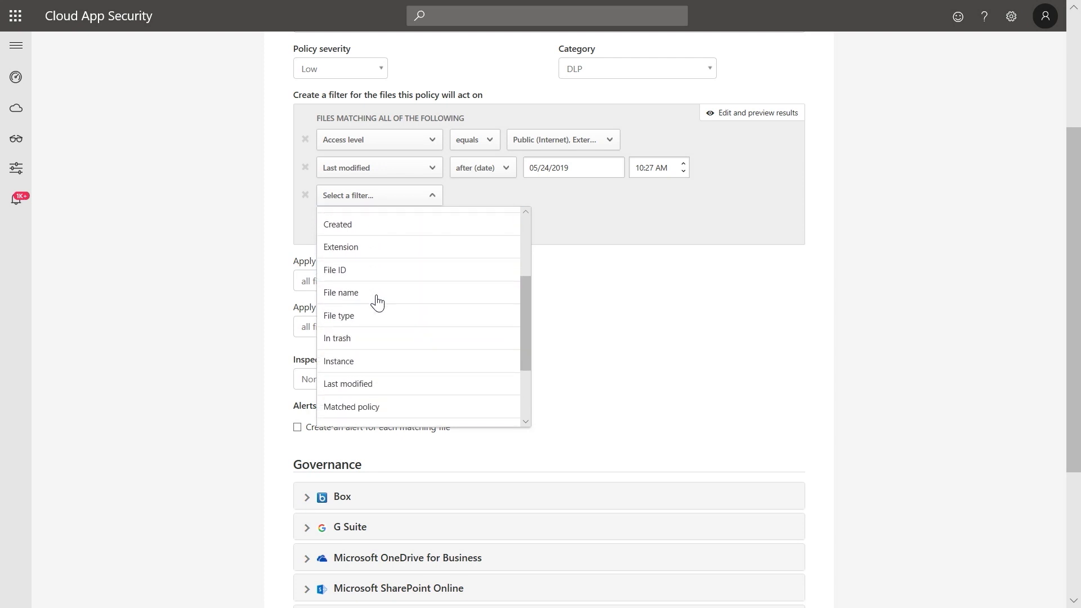
pyautogui.scroll(-2, 378, 302)
pyautogui.scroll(-1, 378, 303)
pyautogui.click(281, 218)
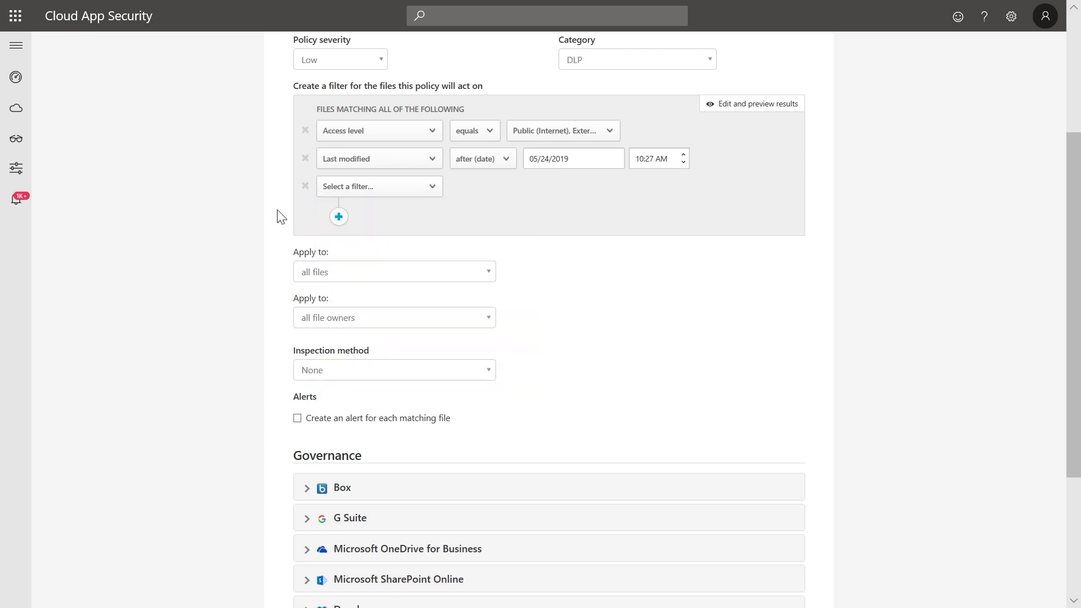
pyautogui.click(553, 139)
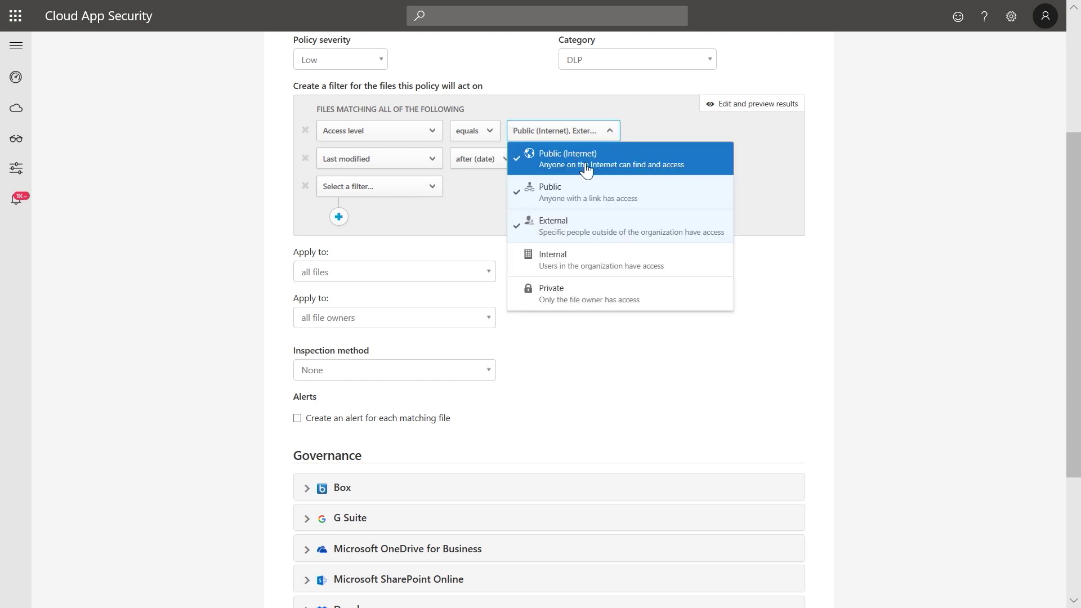
pyautogui.click(572, 227)
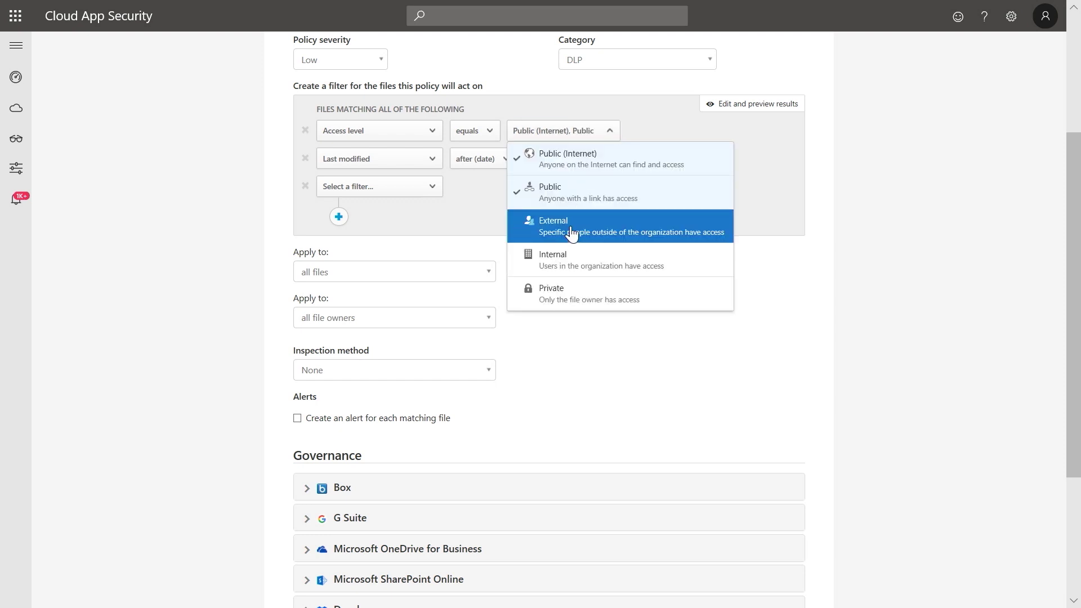
pyautogui.click(788, 217)
pyautogui.scroll(-1, 658, 242)
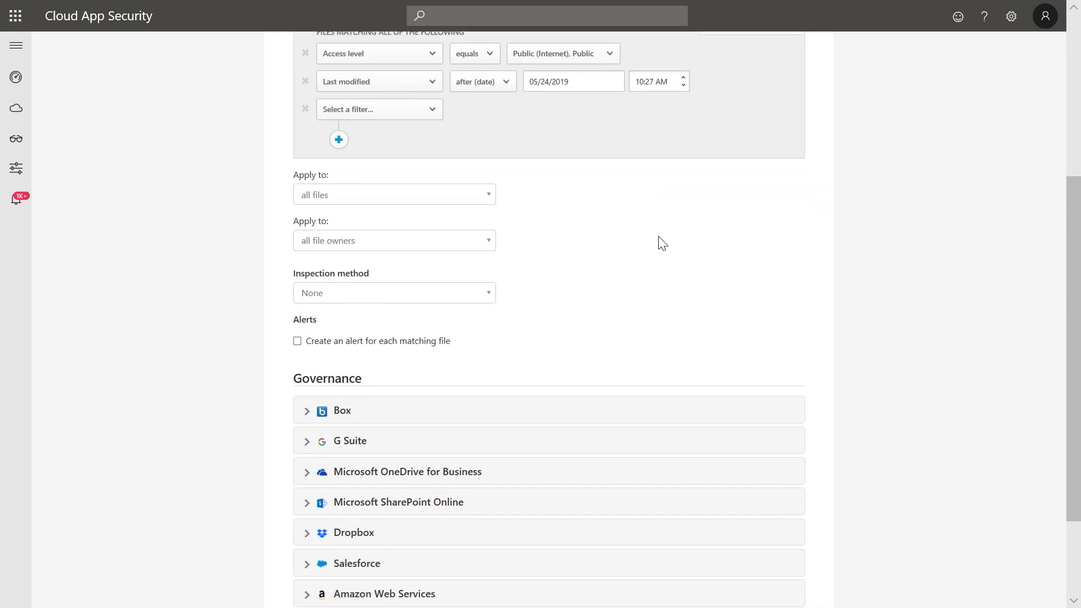
pyautogui.scroll(-1, 662, 243)
# - Set Apply to 'selected folders', closing the folder picker without choosing folders
pyautogui.click(390, 135)
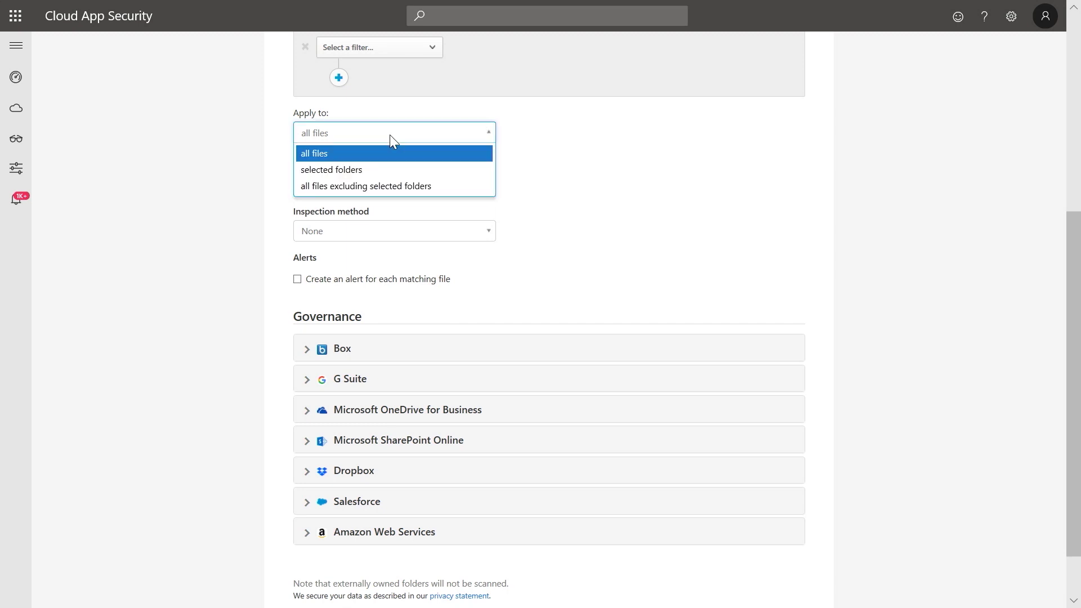
pyautogui.click(335, 169)
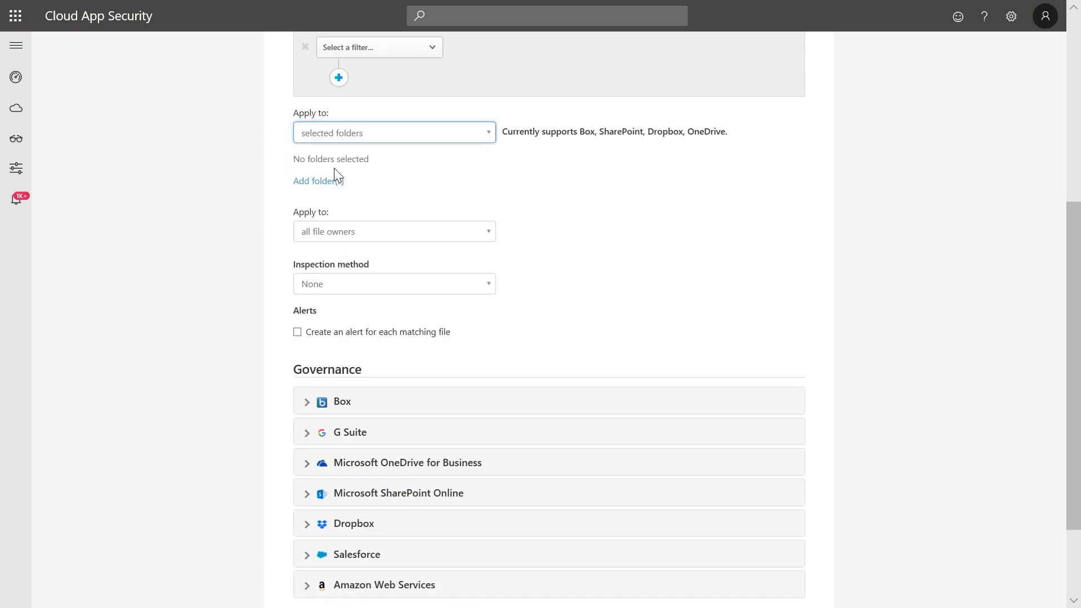
pyautogui.click(312, 183)
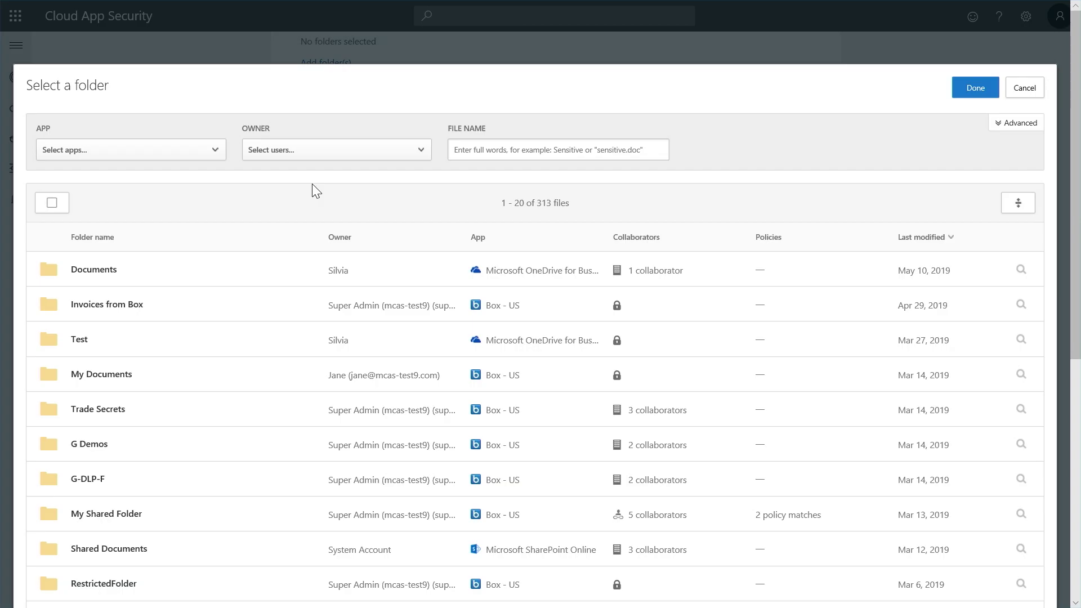
pyautogui.scroll(-1, 288, 290)
pyautogui.scroll(-2, 290, 290)
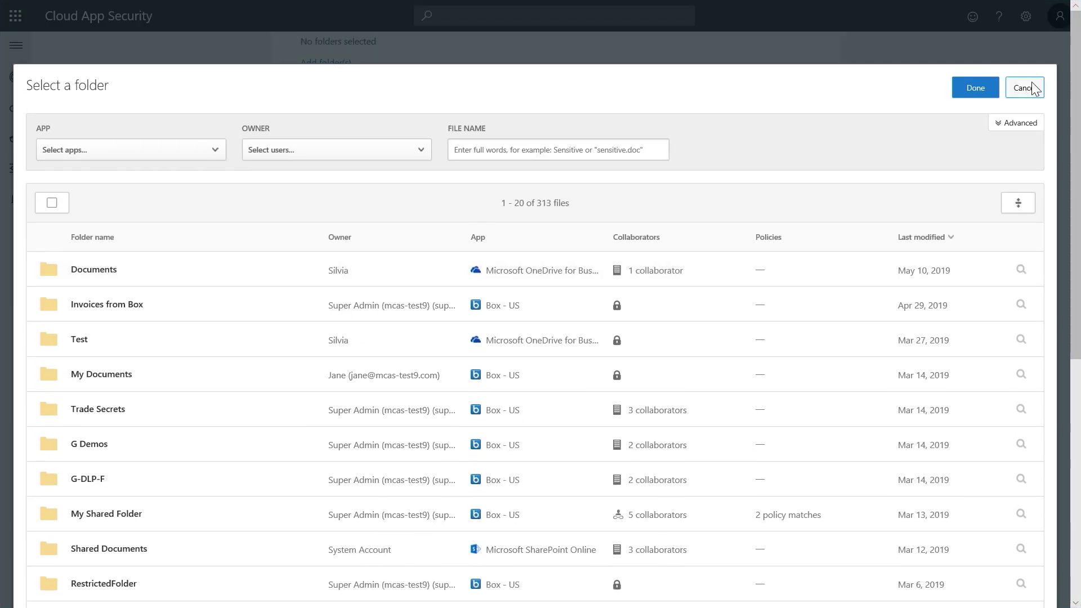
pyautogui.click(1032, 90)
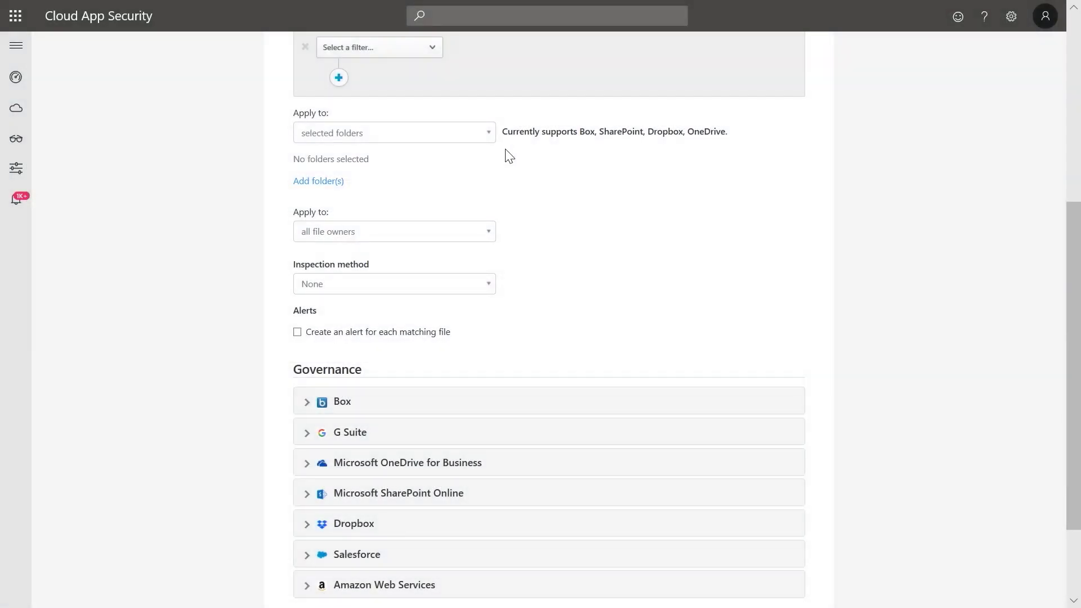
pyautogui.scroll(-1, 245, 237)
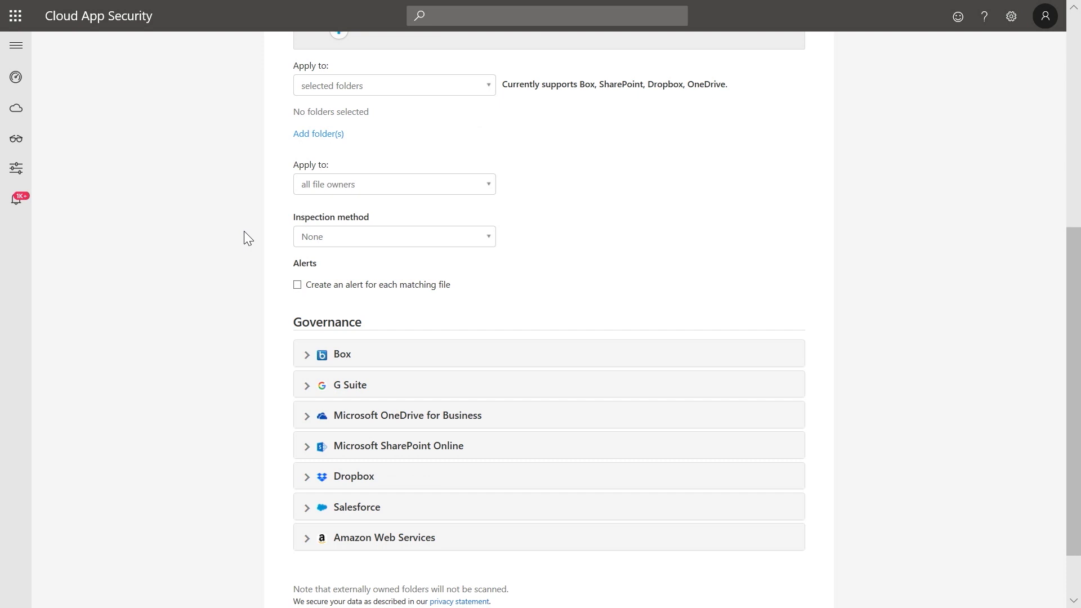
# - Choose Data Classification Service as the inspection method and list inspection types
pyautogui.click(320, 238)
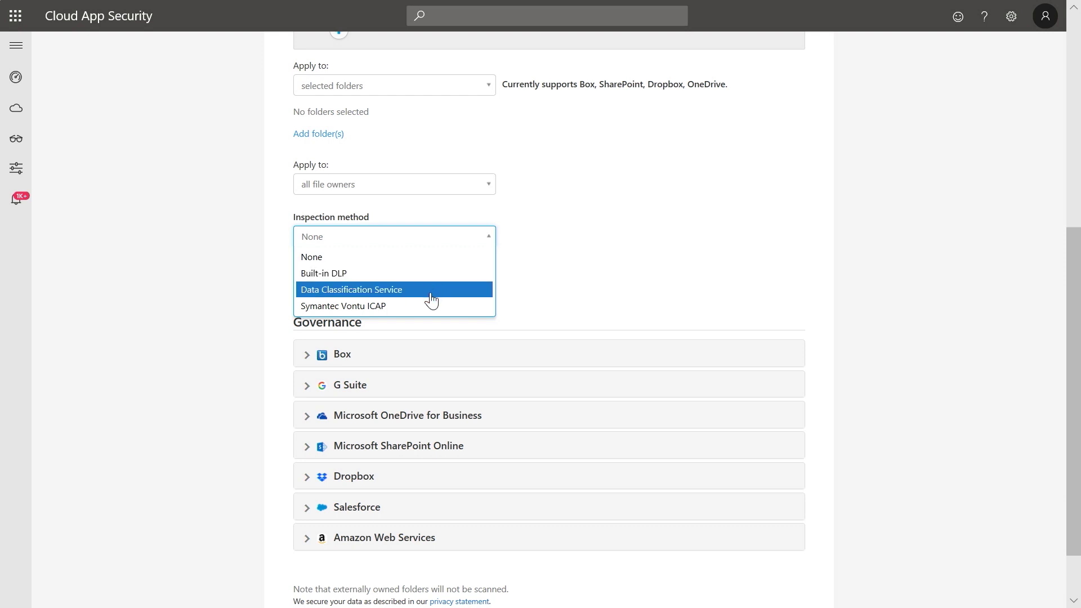
pyautogui.click(432, 289)
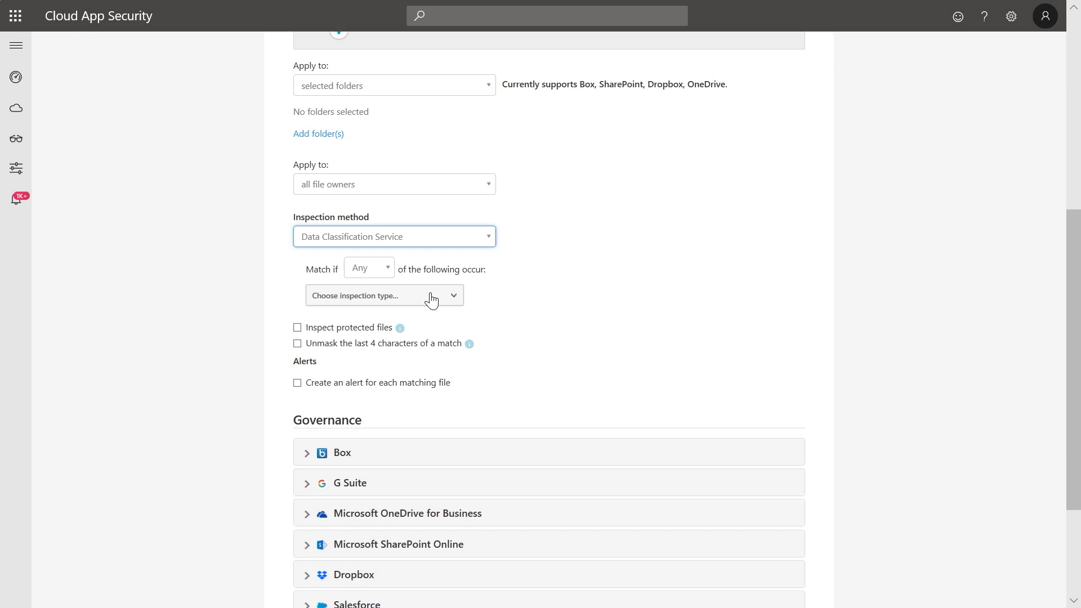
pyautogui.click(431, 300)
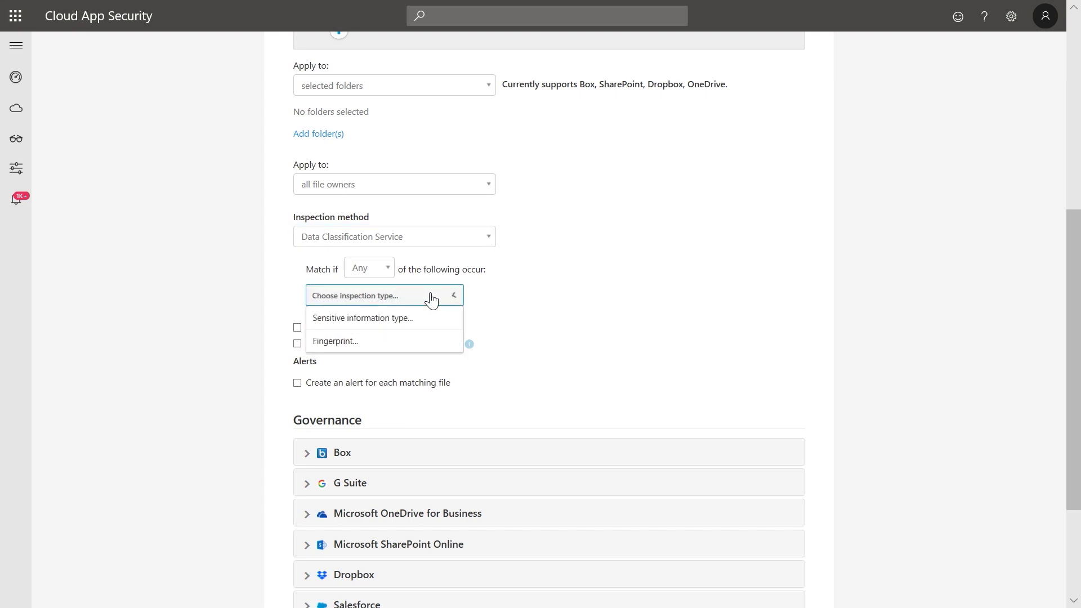
# - Choose Sensitive information type and select all 15 FINANCIAL types
pyautogui.click(395, 320)
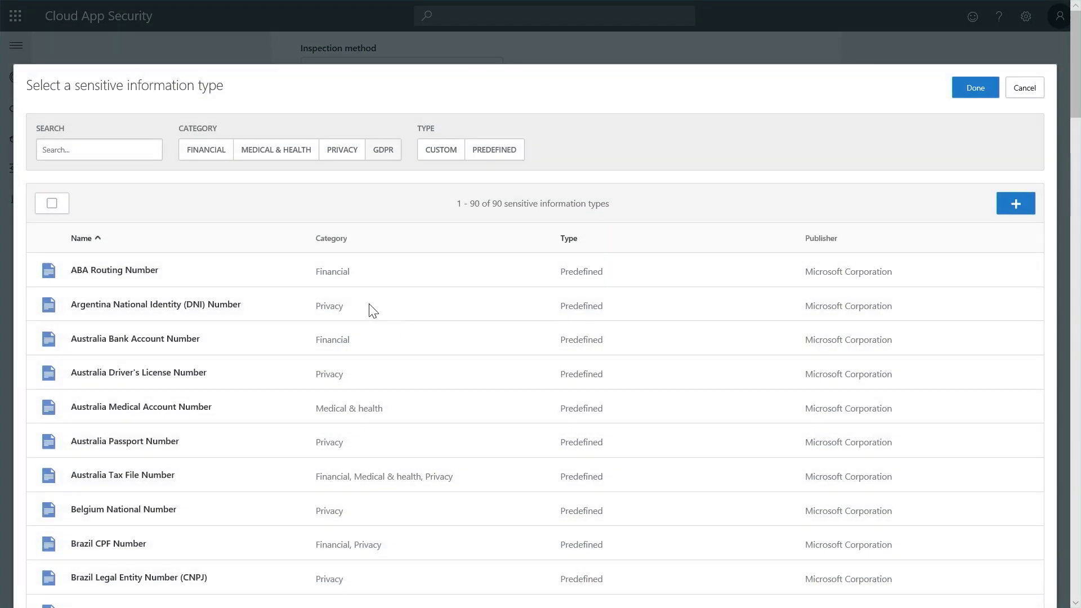
pyautogui.click(208, 160)
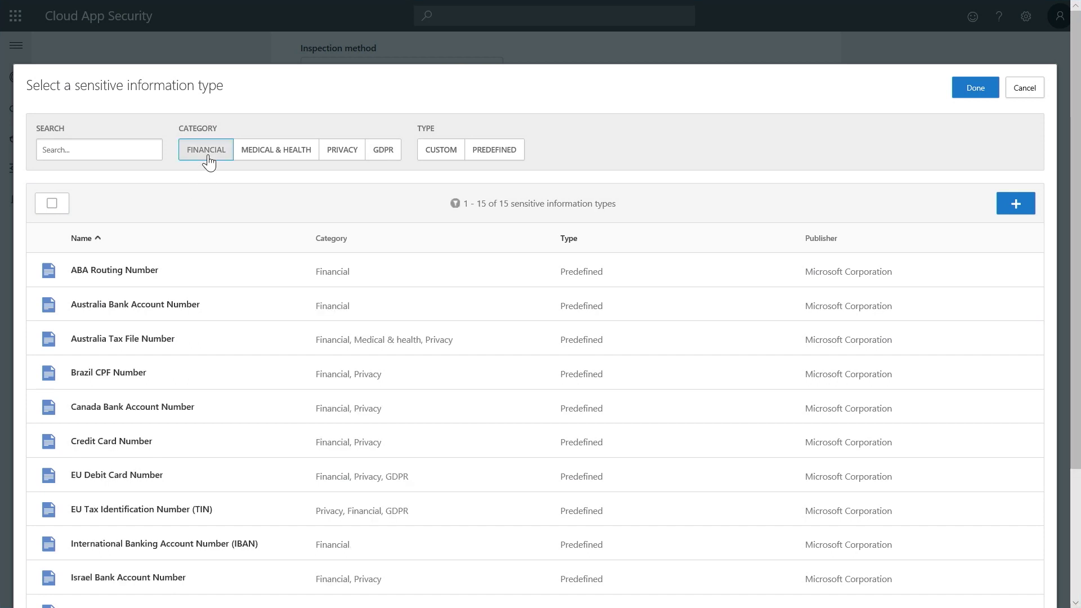
pyautogui.click(51, 207)
pyautogui.click(60, 224)
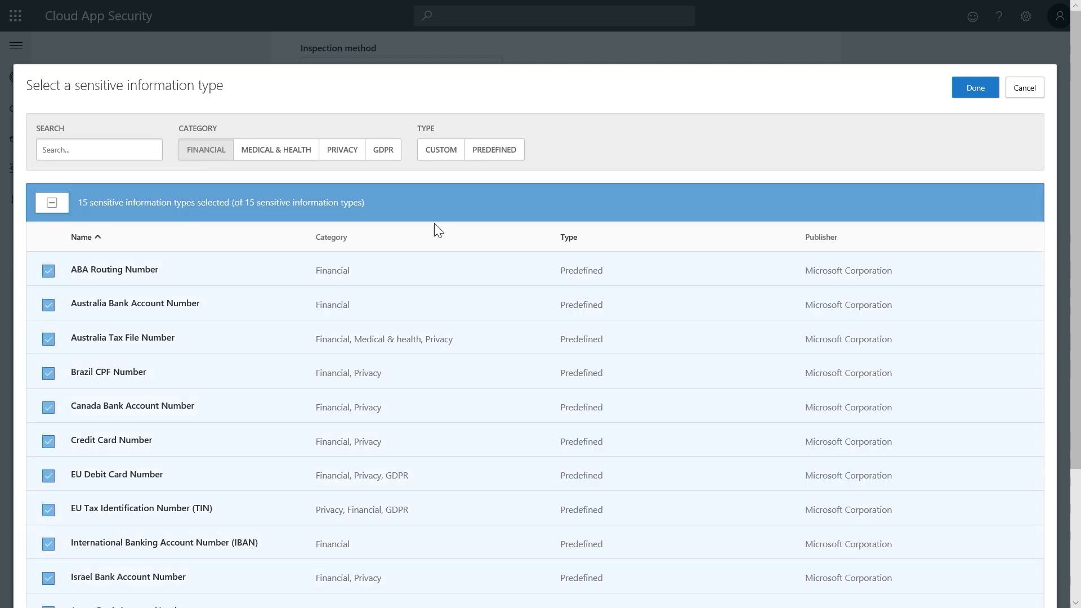
pyautogui.click(975, 90)
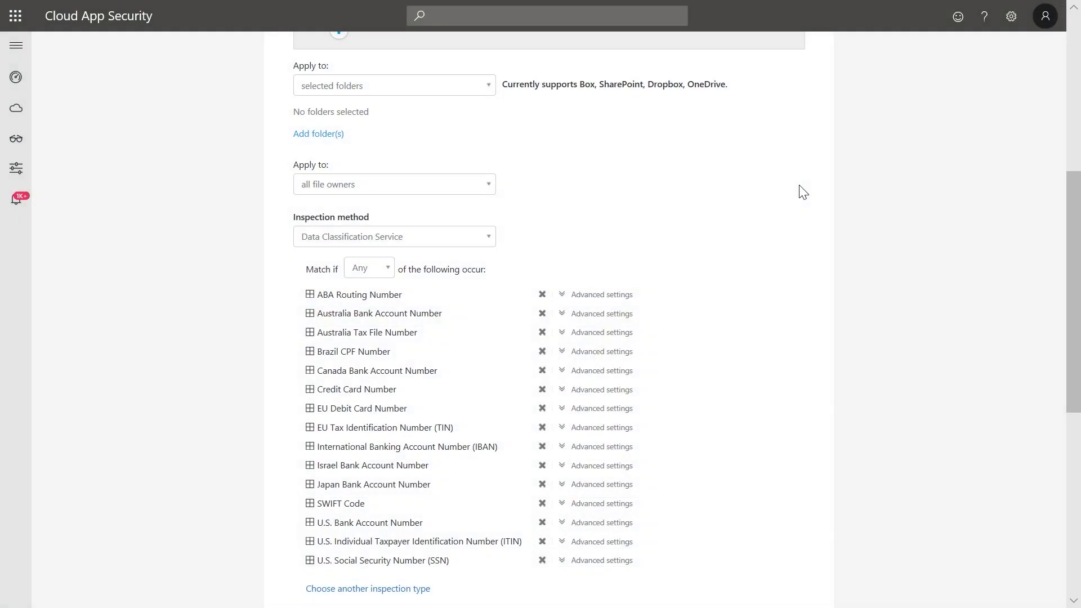
pyautogui.scroll(-1, 803, 191)
pyautogui.scroll(-2, 803, 192)
pyautogui.scroll(-1, 803, 192)
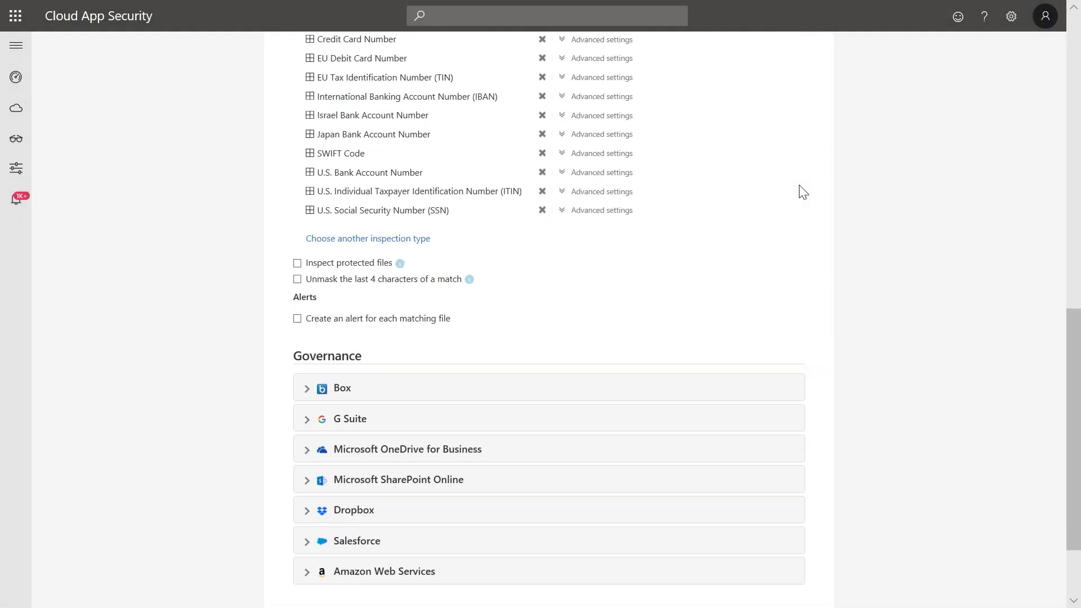
pyautogui.scroll(-1, 803, 192)
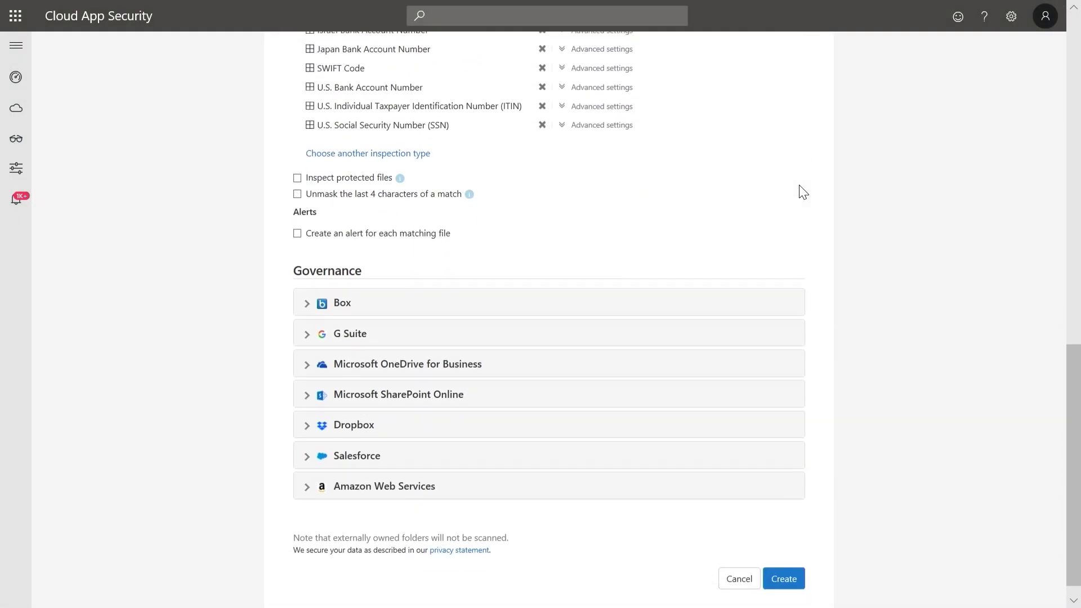
# - Enable 'Put in admin quarantine' under Box governance and click Create
pyautogui.click(457, 303)
pyautogui.scroll(-1, 458, 305)
pyautogui.scroll(-2, 458, 306)
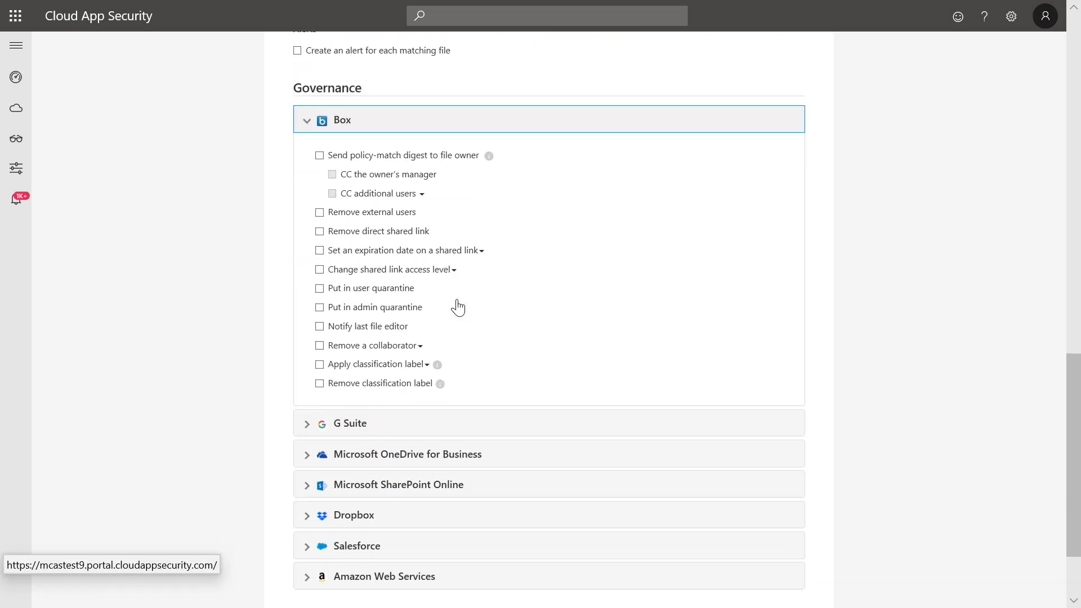
pyautogui.scroll(-1, 457, 306)
pyautogui.scroll(-1, 457, 306)
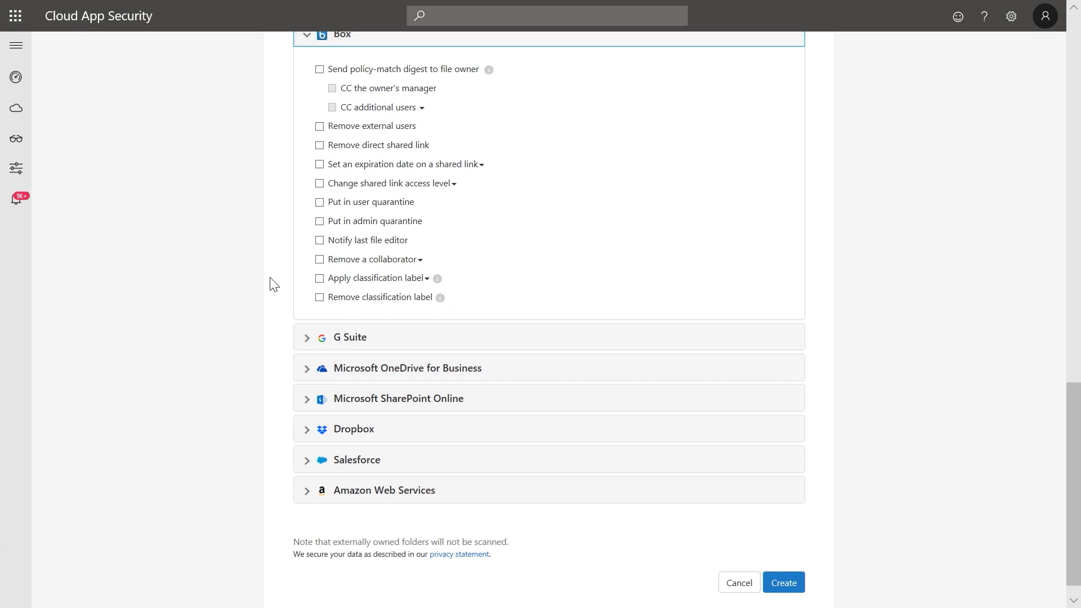
pyautogui.click(320, 222)
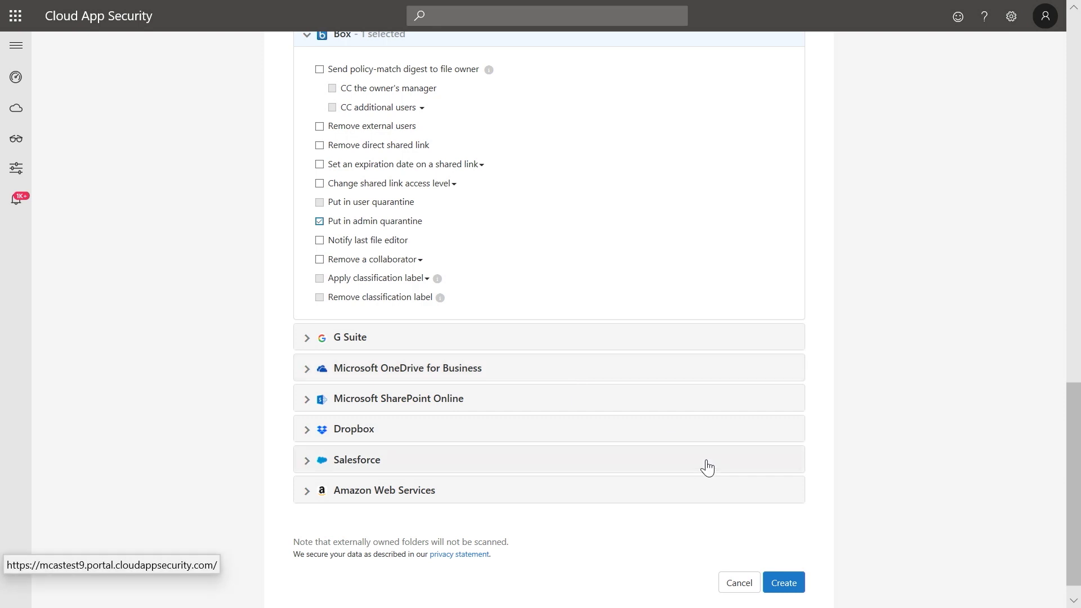
pyautogui.scroll(-1, 705, 466)
pyautogui.click(804, 560)
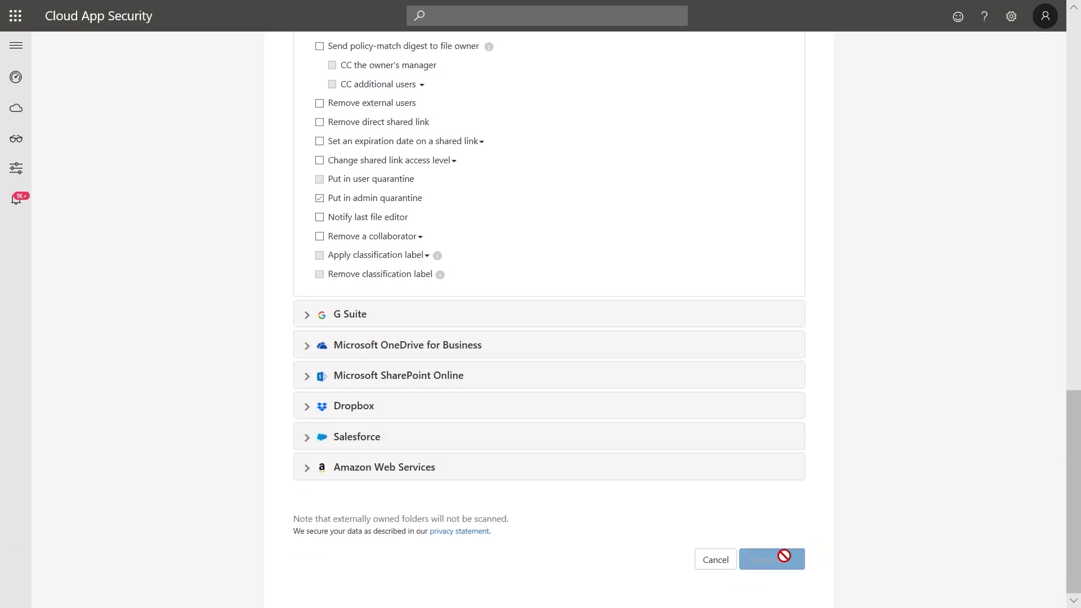